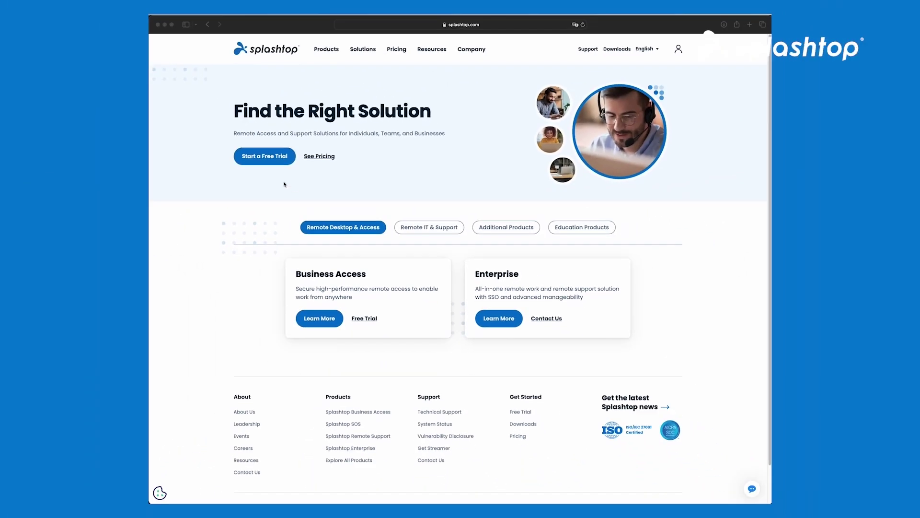
Step: Open the free-trial options page and choose the Splashtop Remote Support trial
left_click(263, 159)
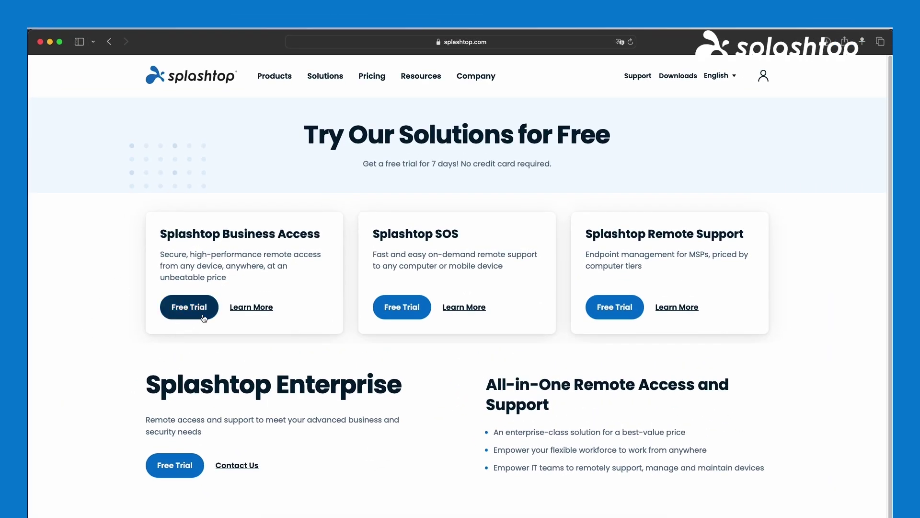
left_click(615, 308)
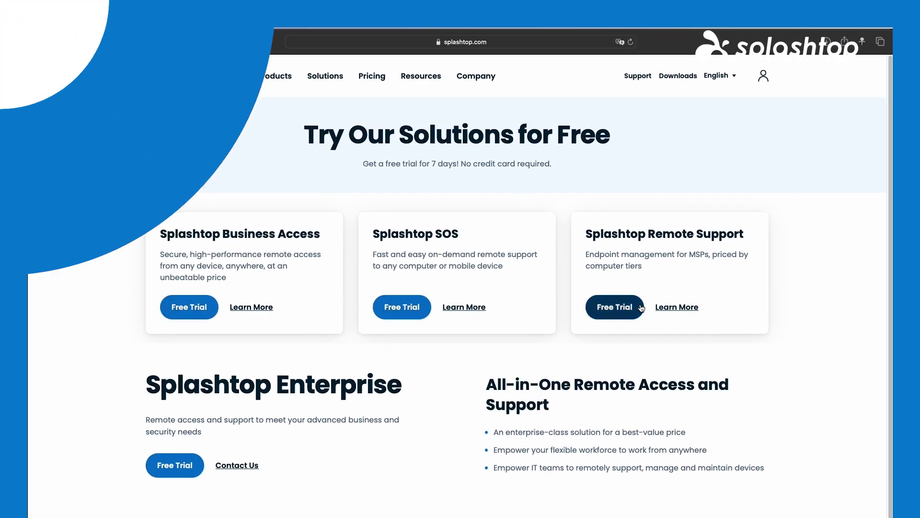